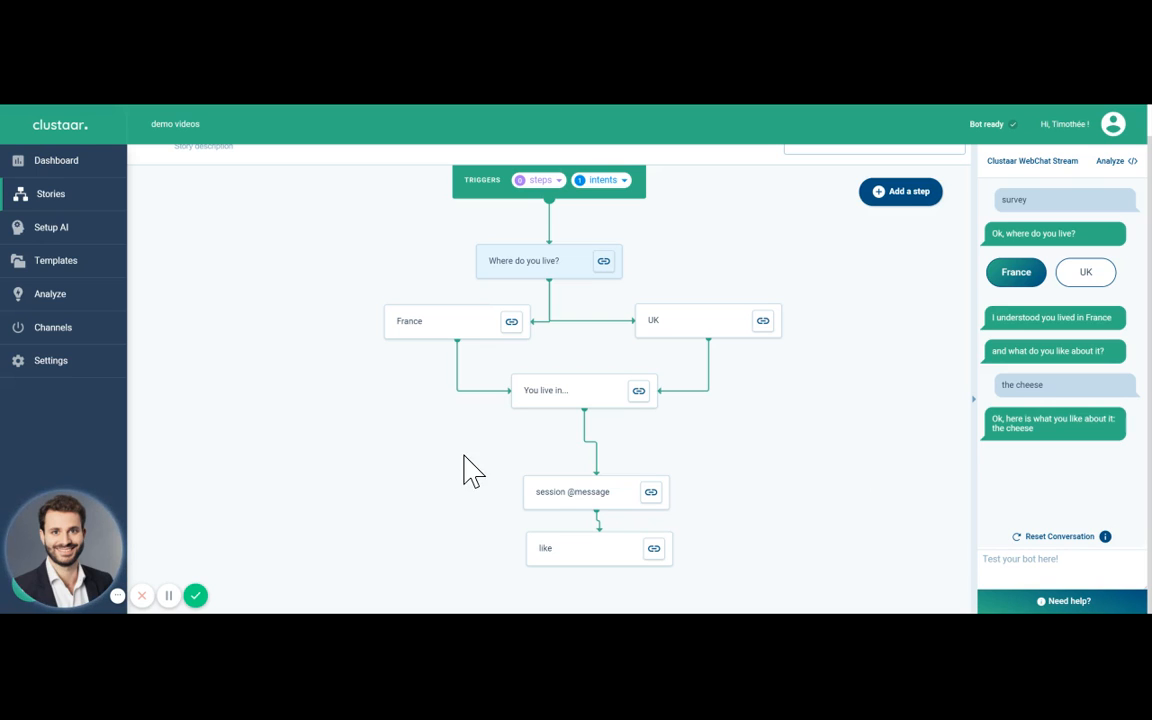
# Step: Examine the message and quick replies of the "Where do you live?" step and close it
pyautogui.scroll(2, 460, 468)
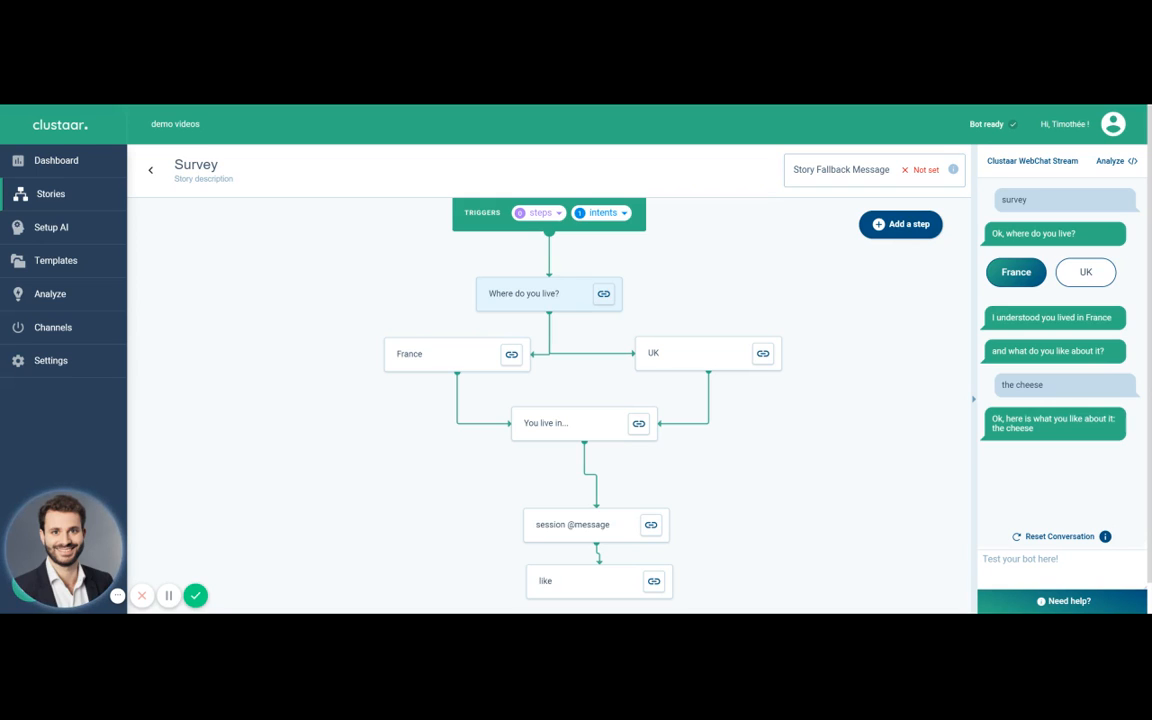
pyautogui.click(540, 313)
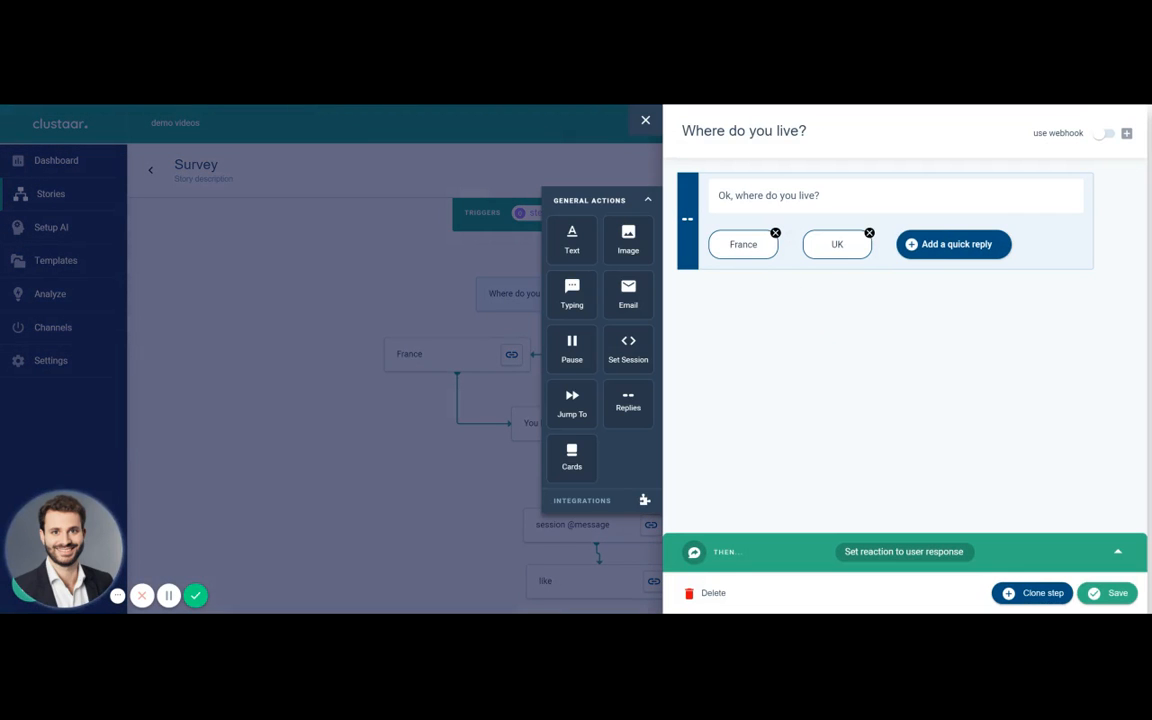
pyautogui.click(355, 438)
# Step: Replace the session action in the France step with a new Set Session action, key "residence" and value "France", and save
pyautogui.click(434, 353)
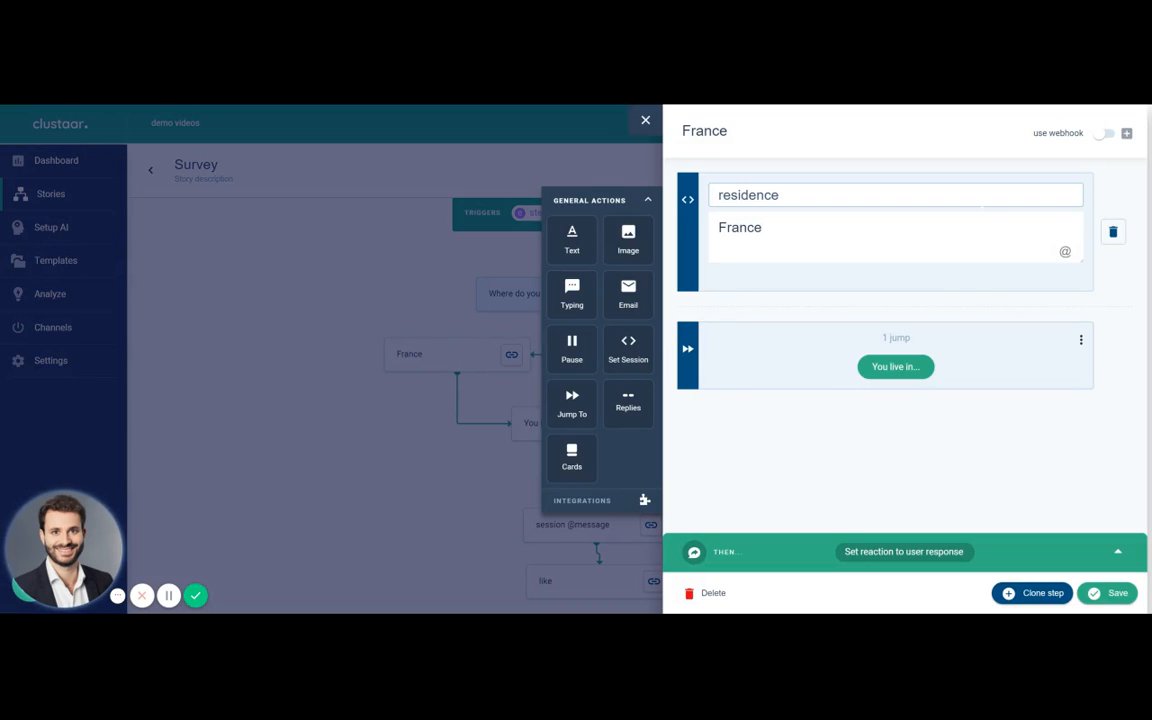
pyautogui.click(1112, 235)
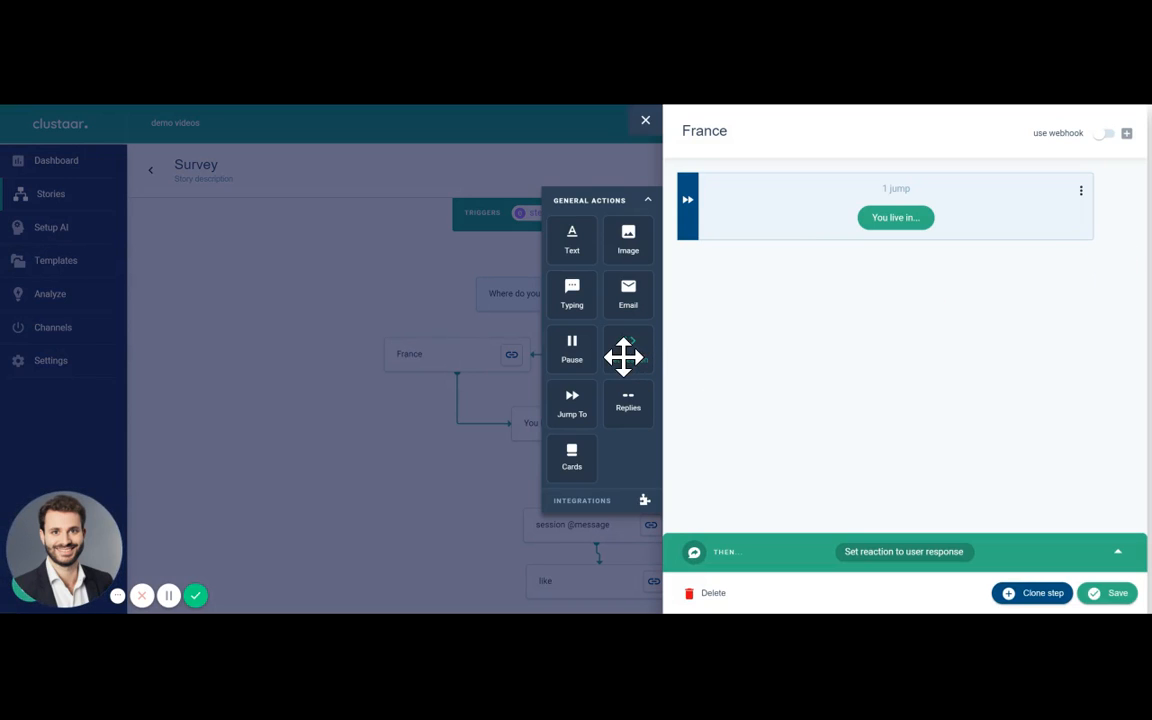
pyautogui.moveTo(622, 355); pyautogui.dragTo(780, 210)
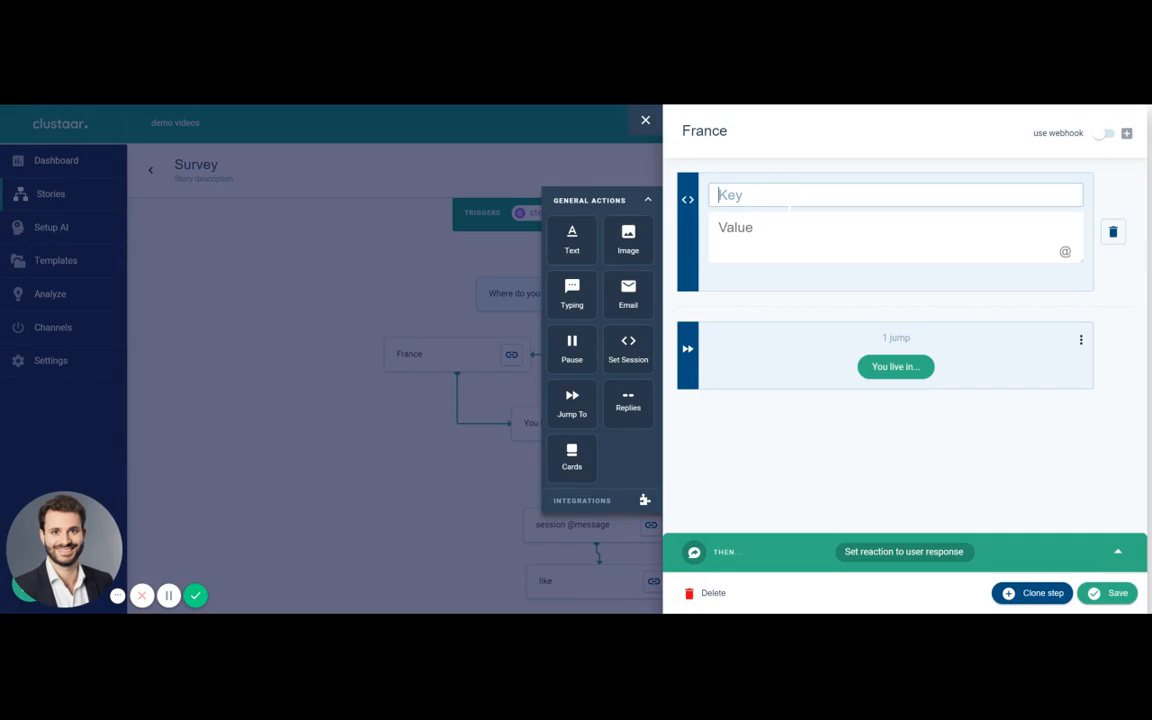
pyautogui.write('residence')
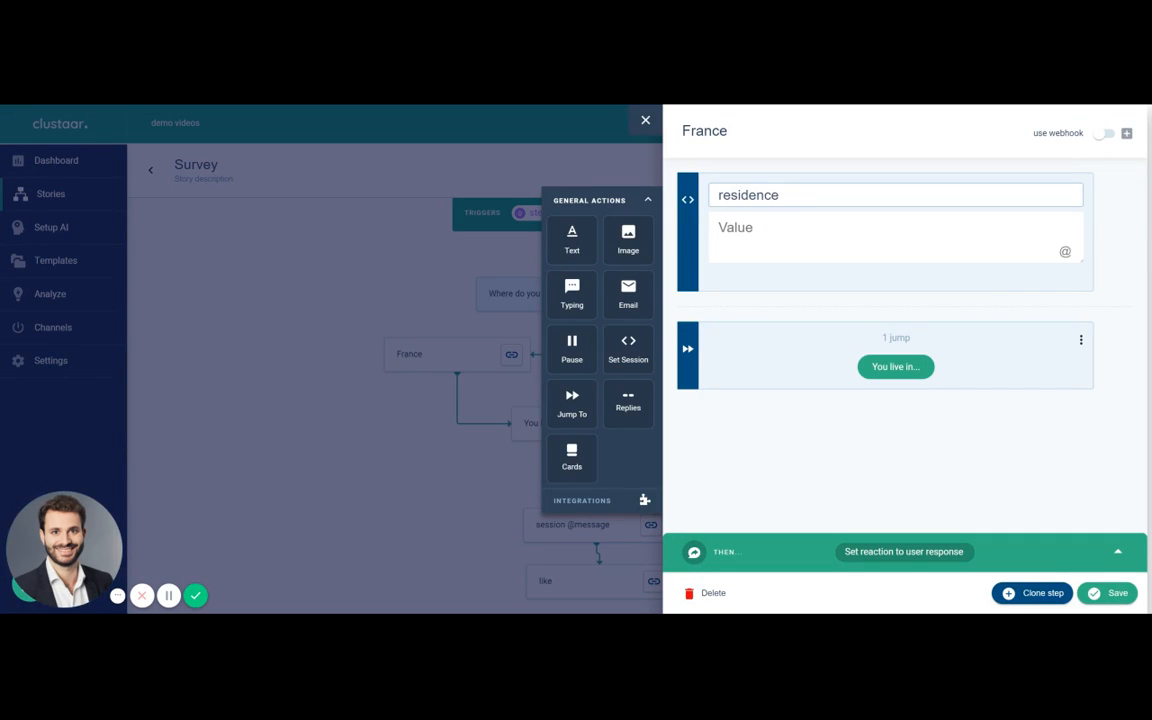
pyautogui.click(768, 229)
pyautogui.write('France')
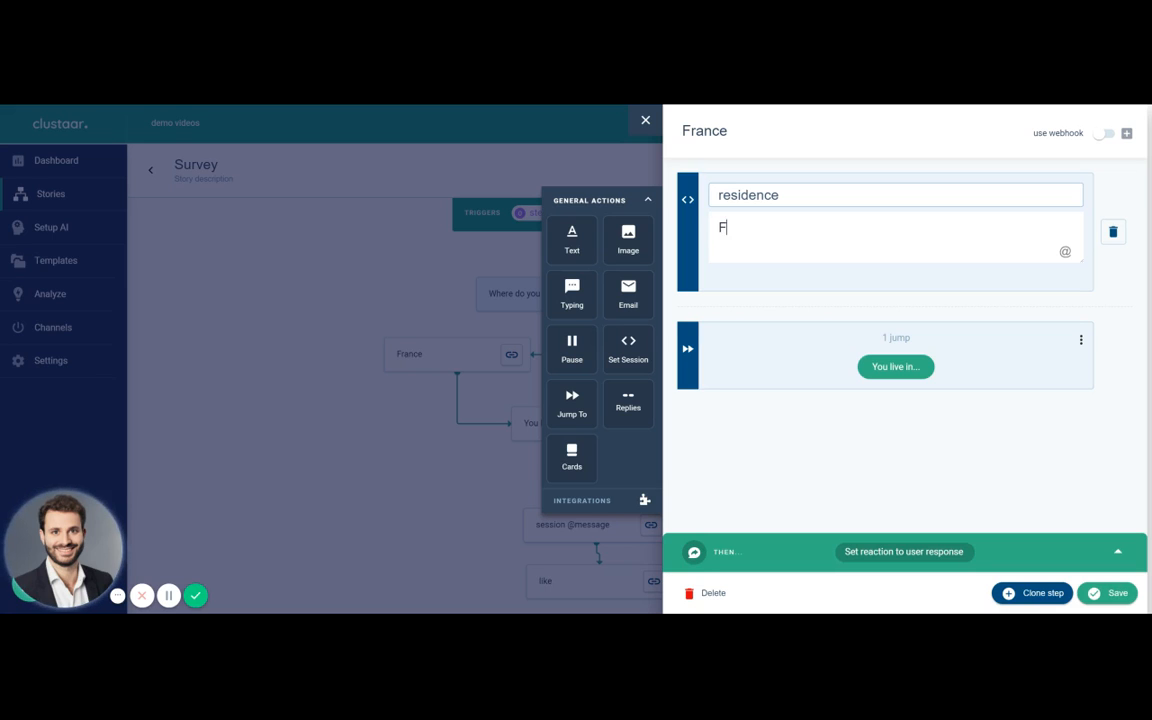
pyautogui.click(1090, 596)
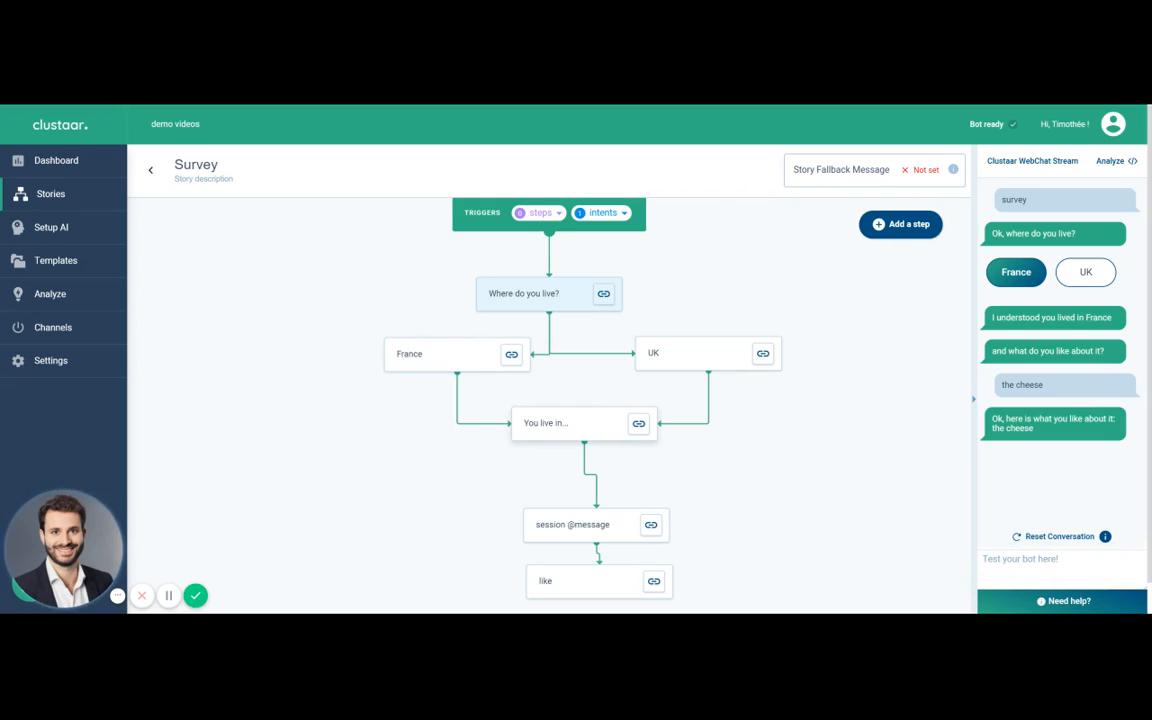
# Step: Reset the test conversation, send "survey" to the bot and answer with the France quick reply
pyautogui.click(1050, 537)
pyautogui.write('survey')
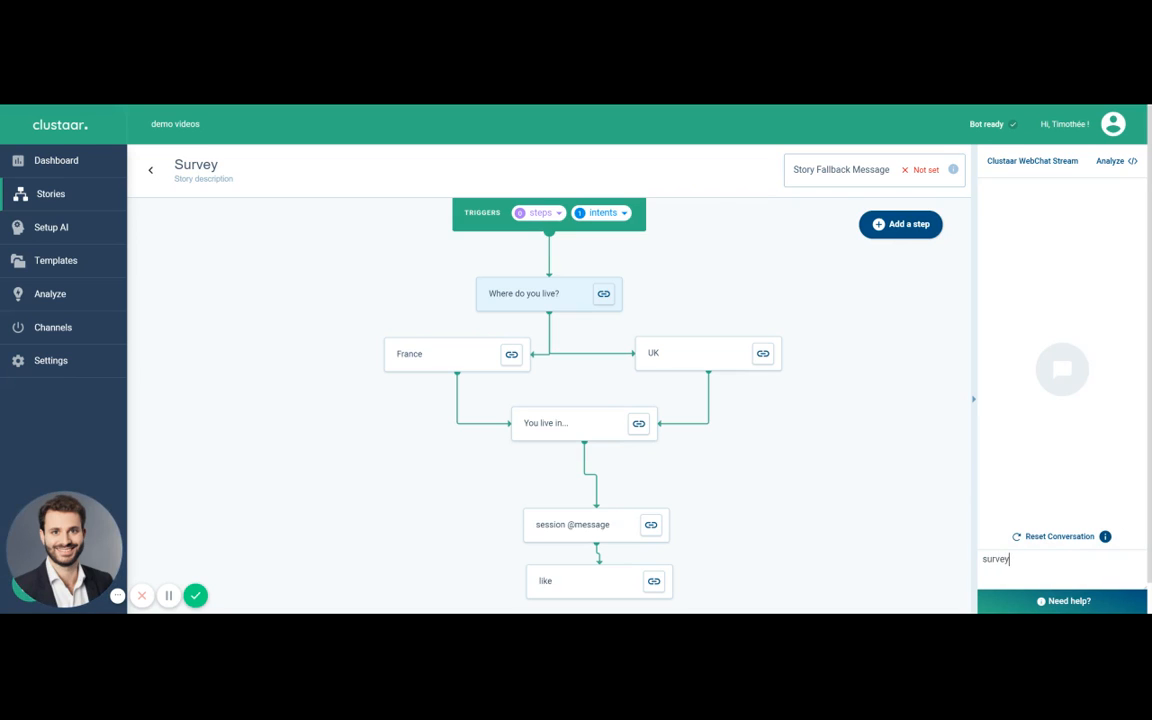
pyautogui.press('Return')
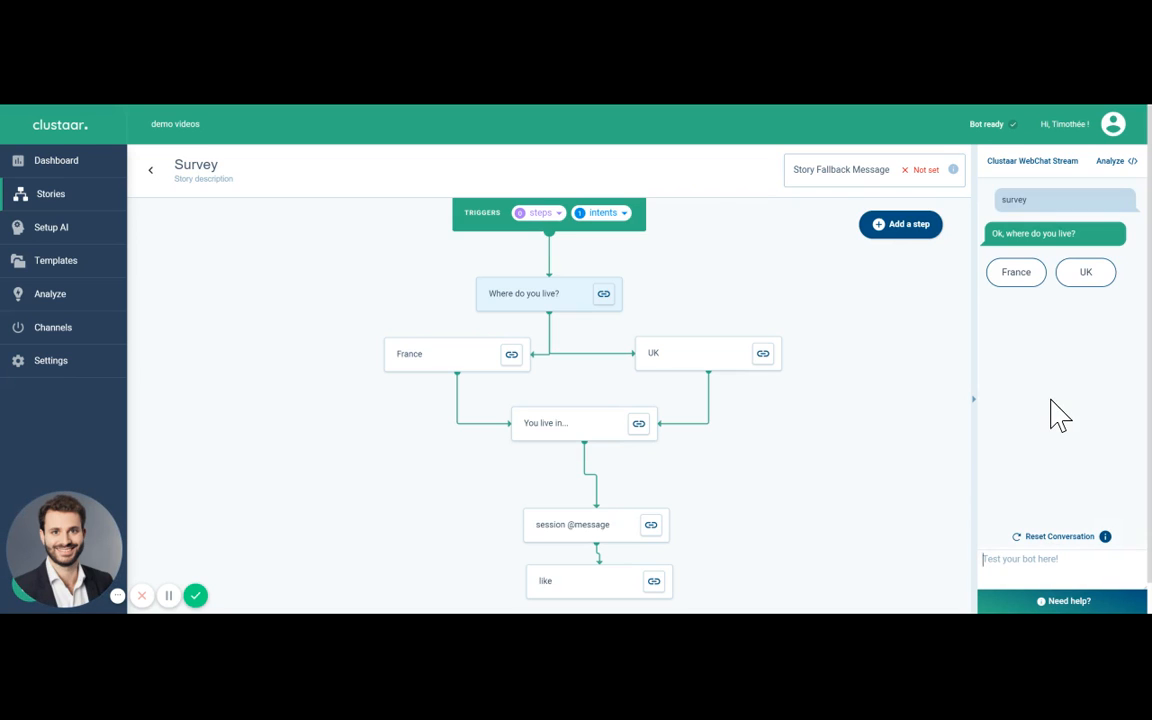
pyautogui.click(1019, 279)
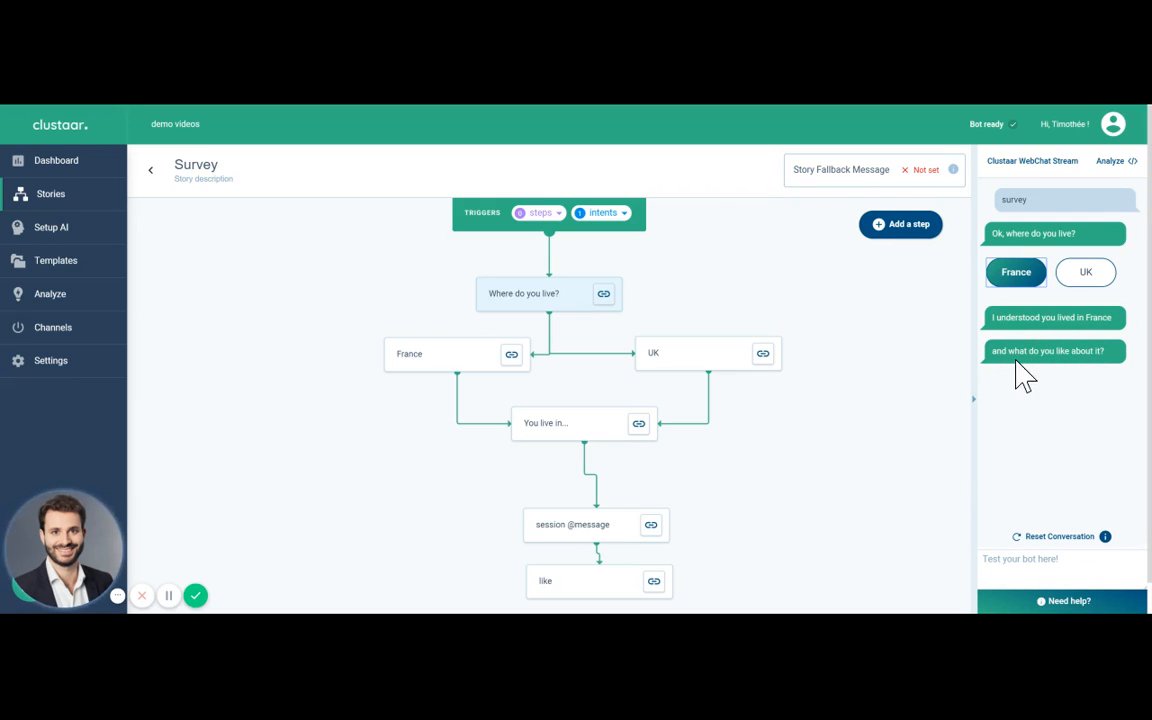
# Step: Restart the test conversation with "survey" and answer with the UK quick reply
pyautogui.click(1066, 537)
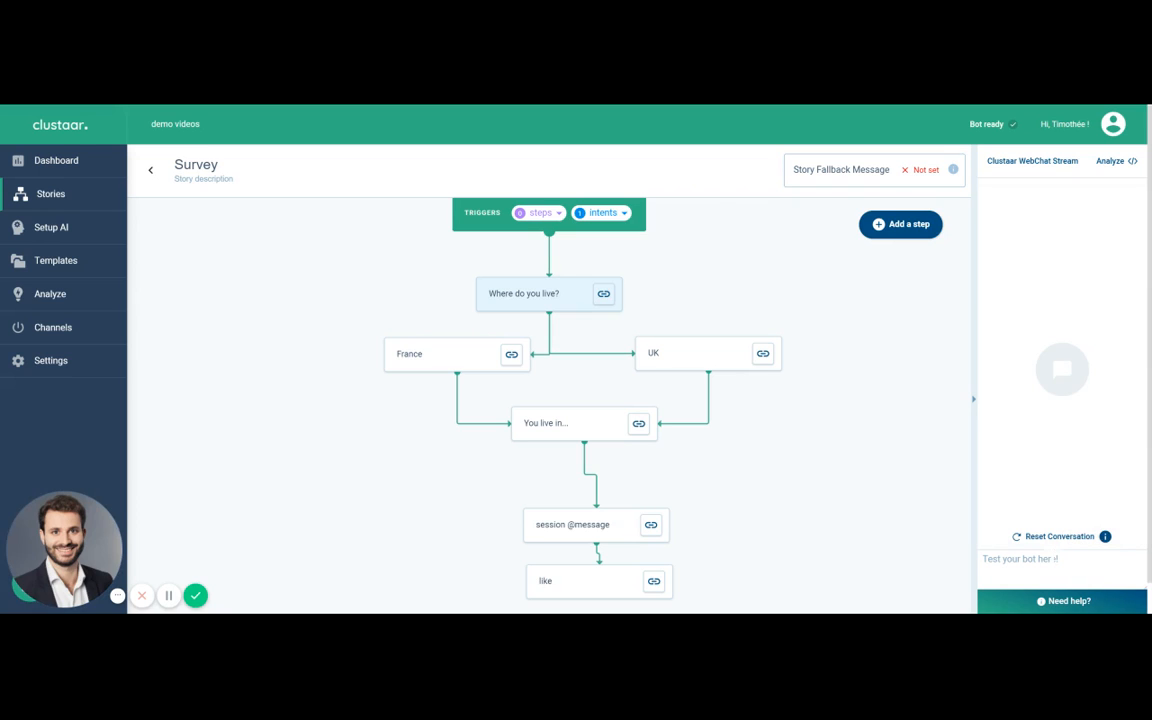
pyautogui.write('survey')
pyautogui.press('Return')
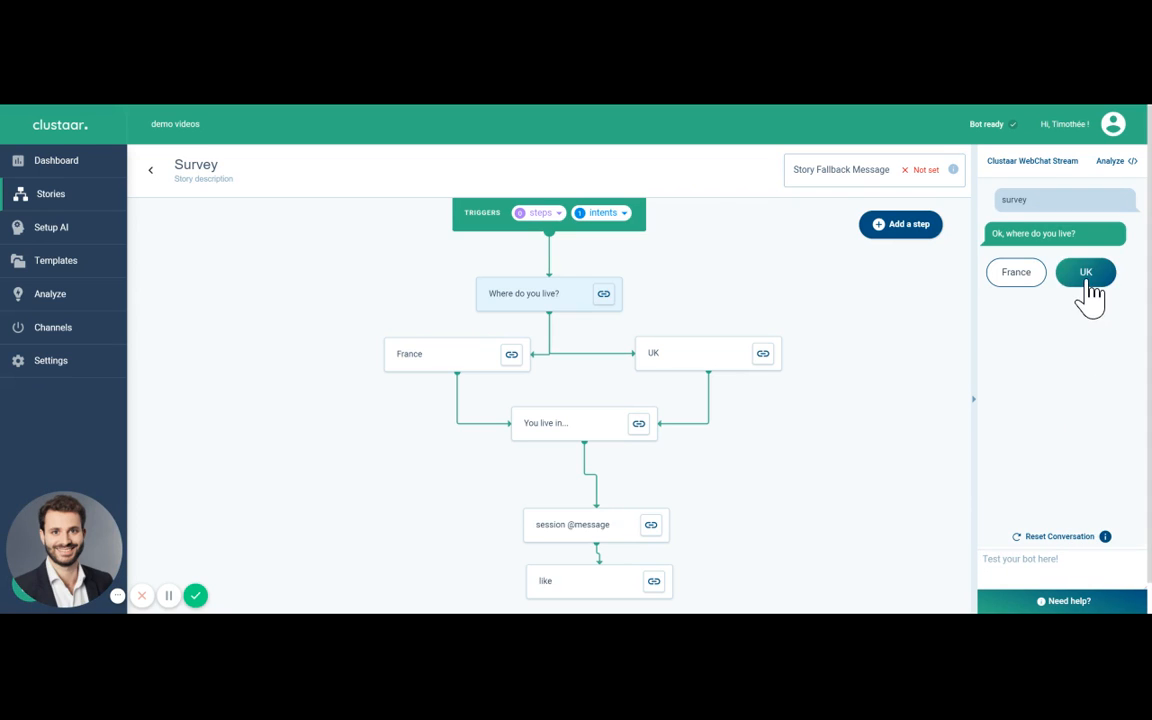
pyautogui.click(1088, 285)
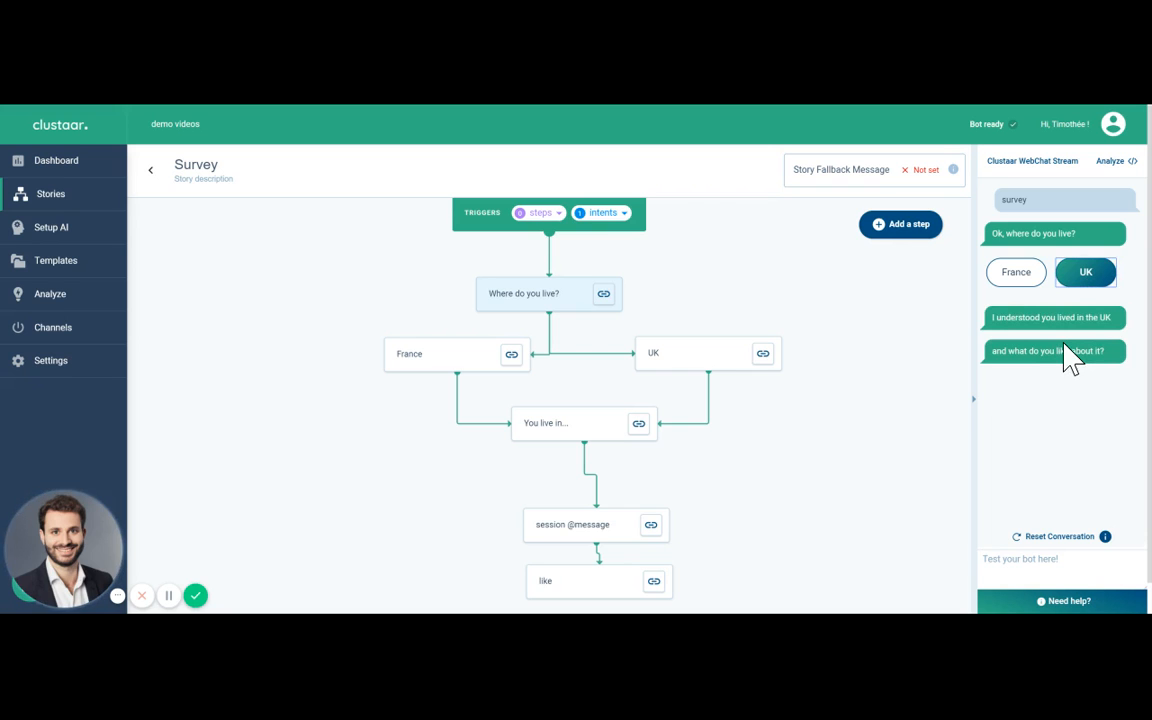
# Step: Review the UK step's session value and the "You live in..." step's messages, and save the "You live in..." step
pyautogui.click(676, 357)
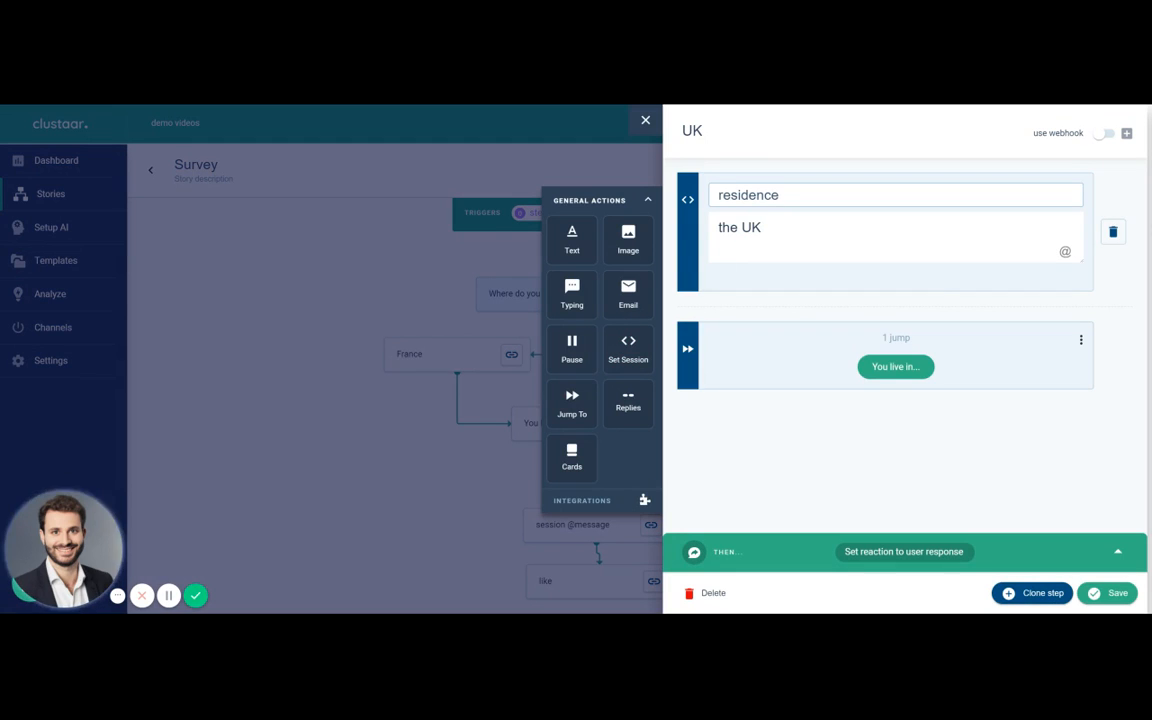
pyautogui.click(414, 419)
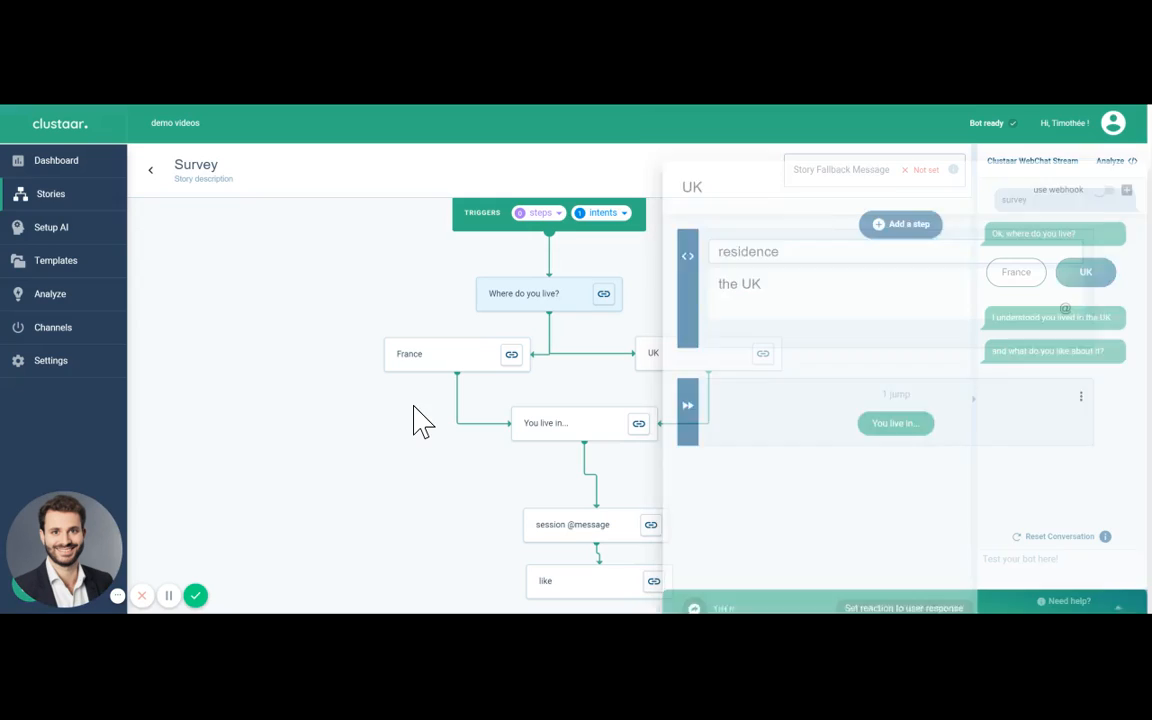
pyautogui.click(560, 428)
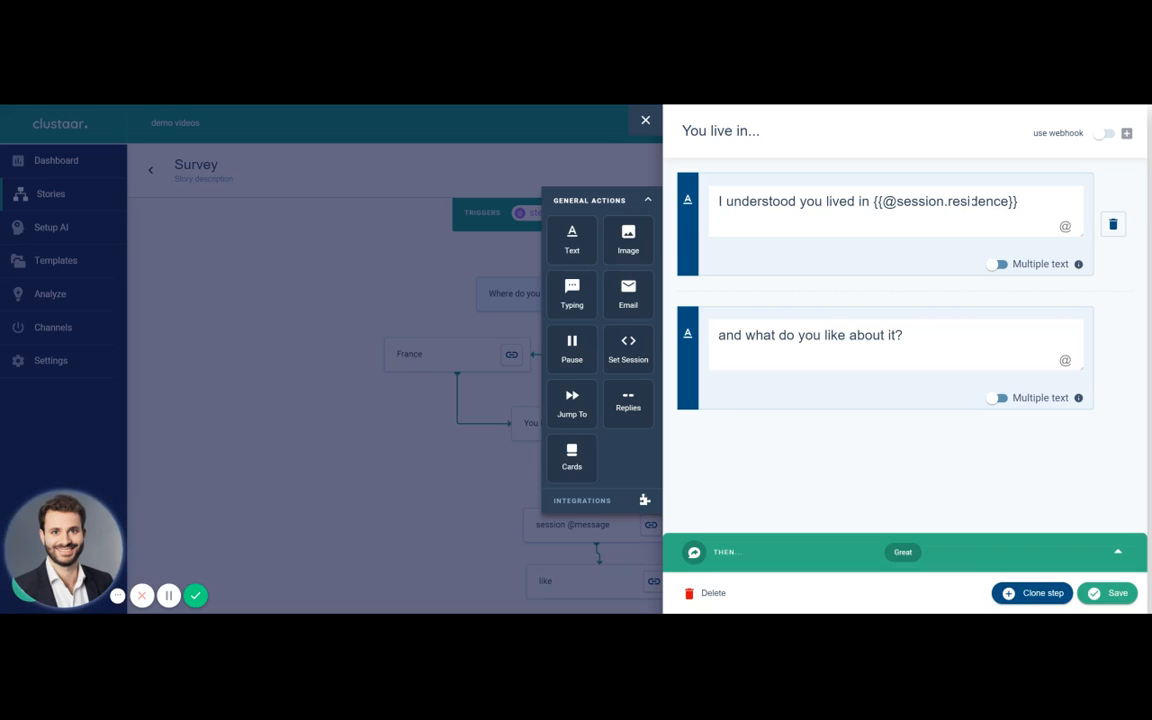
pyautogui.click(1112, 595)
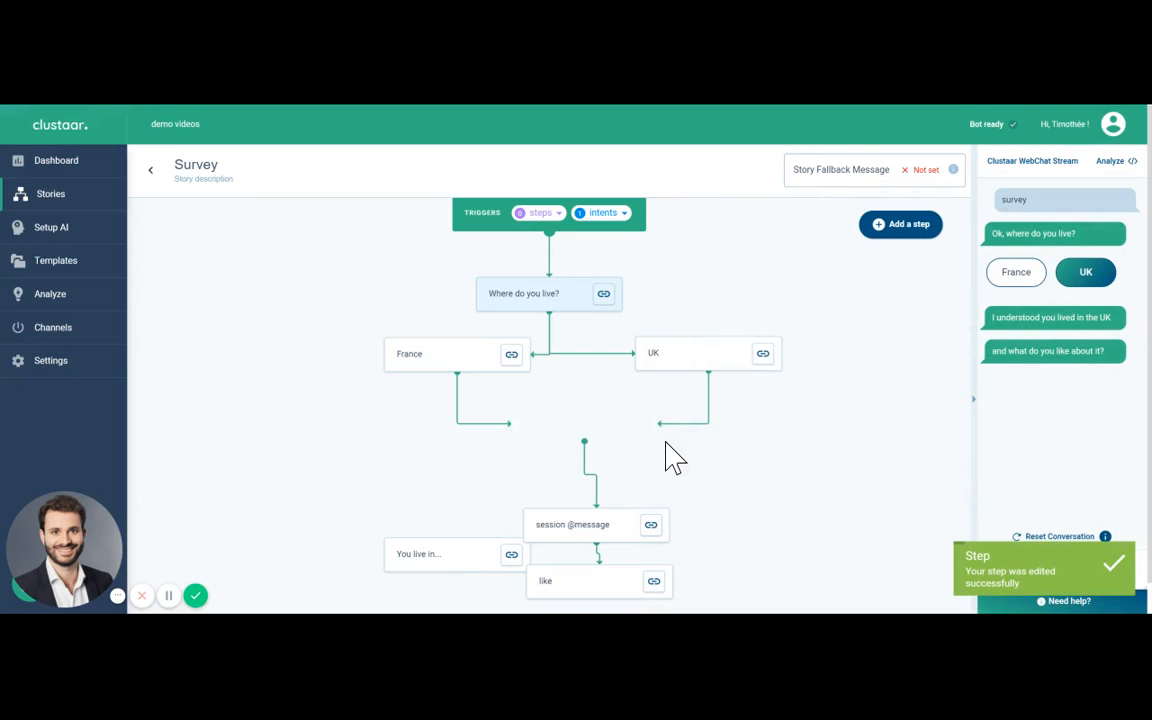
# Step: Move the "You live in..." step back to its place below the France and UK steps in the flow
pyautogui.moveTo(455, 553); pyautogui.dragTo(598, 424)
pyautogui.click(597, 424)
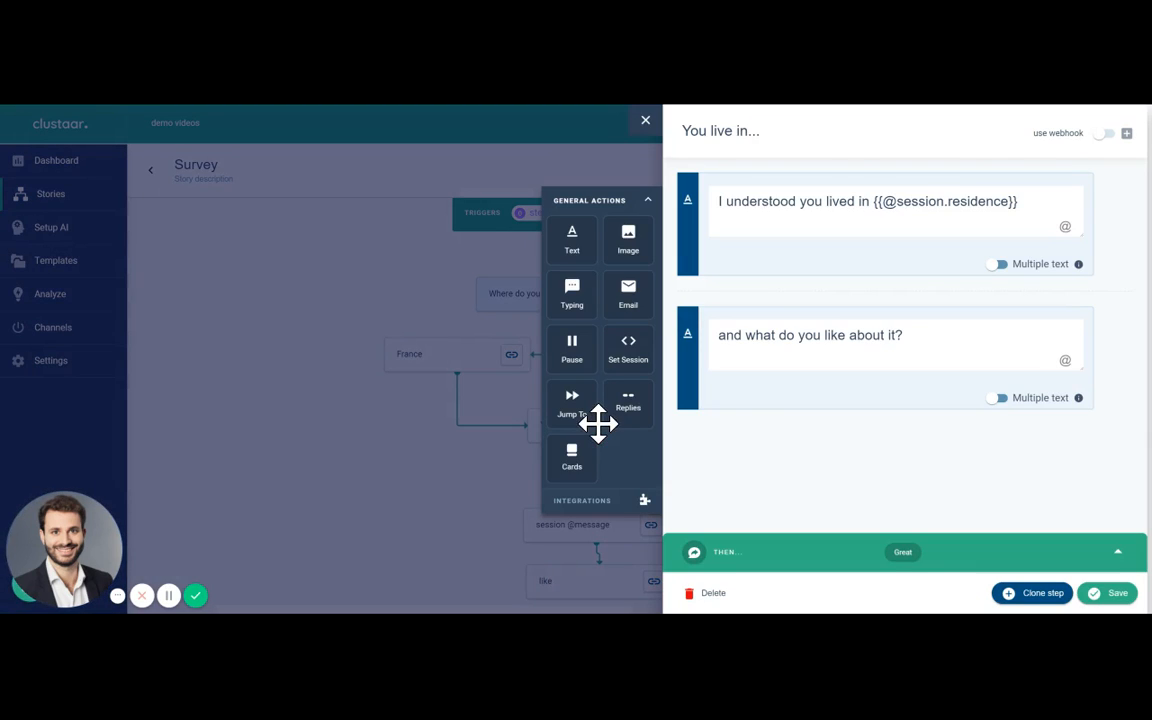
pyautogui.click(432, 514)
pyautogui.scroll(-1, 438, 517)
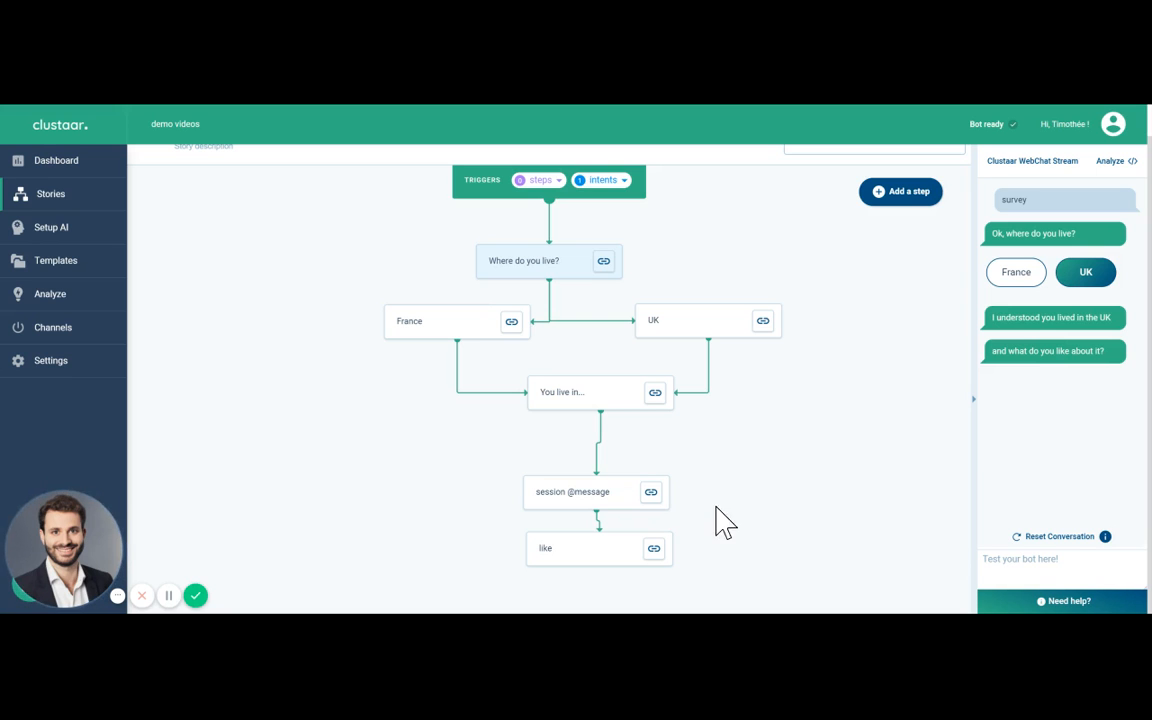
pyautogui.click(620, 492)
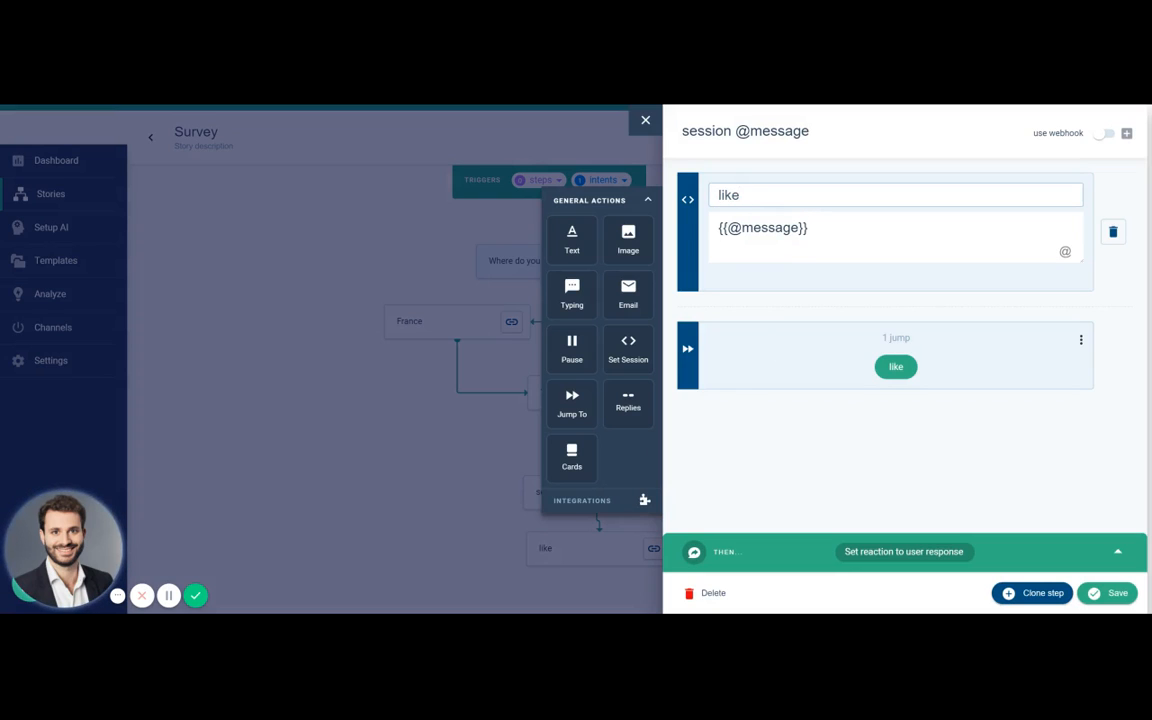
pyautogui.click(1090, 594)
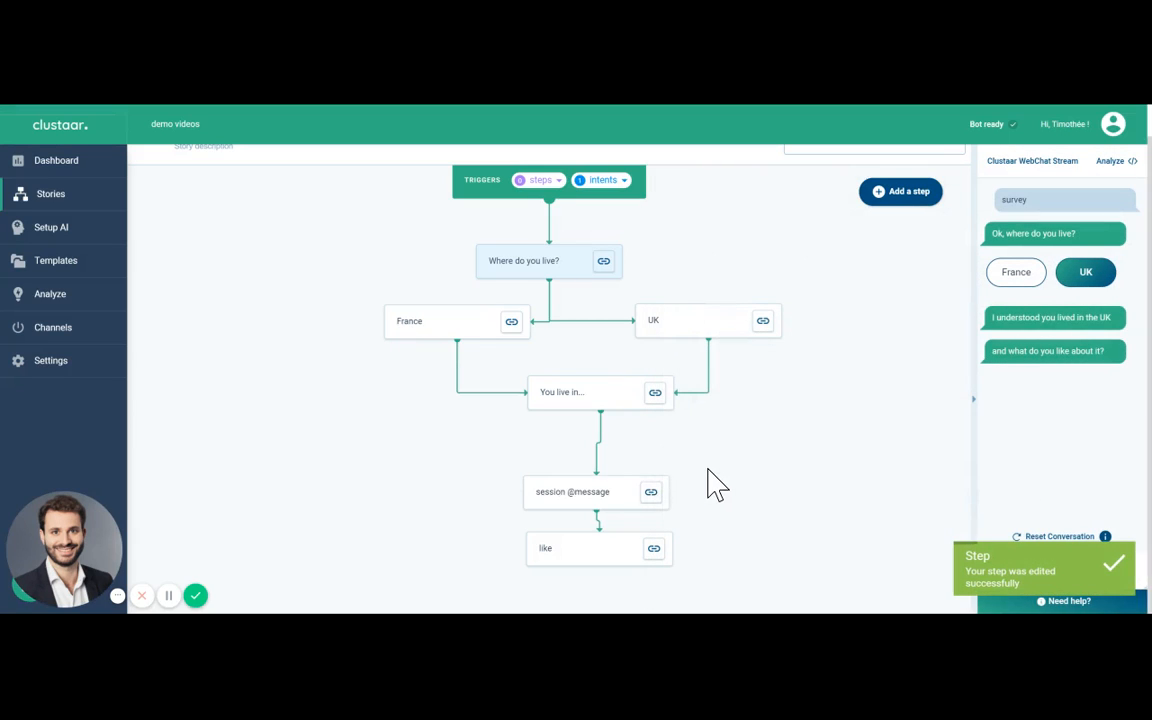
pyautogui.scroll(-1, 694, 510)
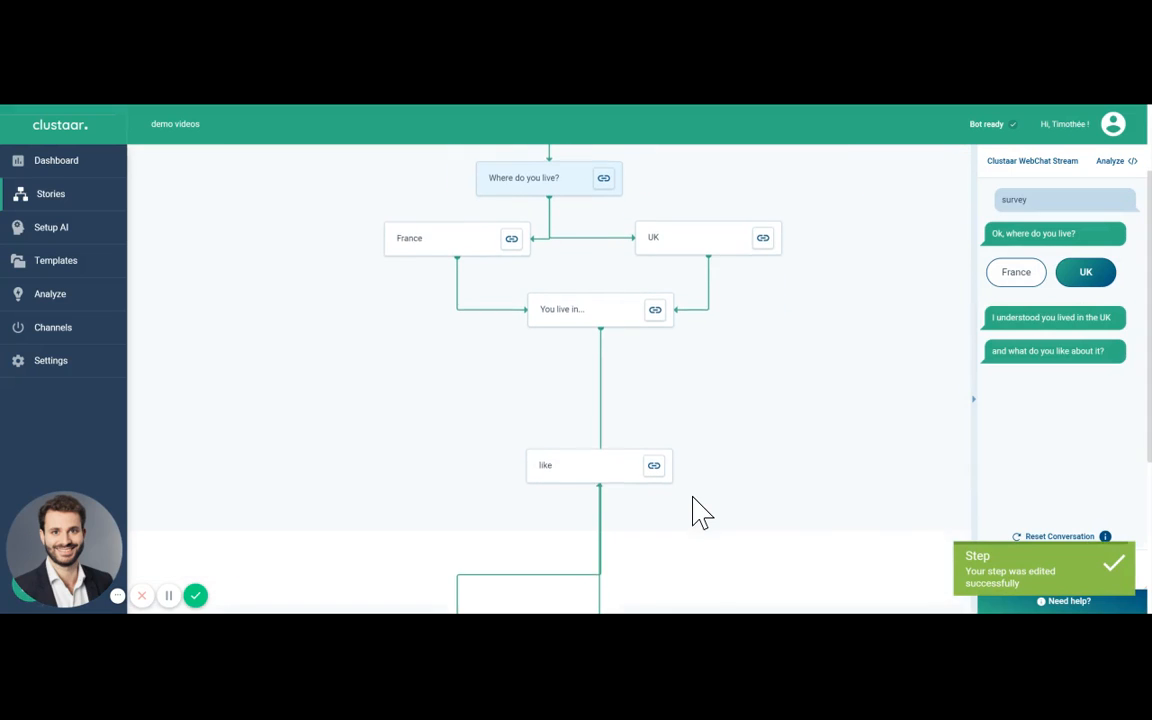
# Step: Test the full survey in a reset conversation: send "survey", choose France and reply "the cheese"
pyautogui.click(1046, 537)
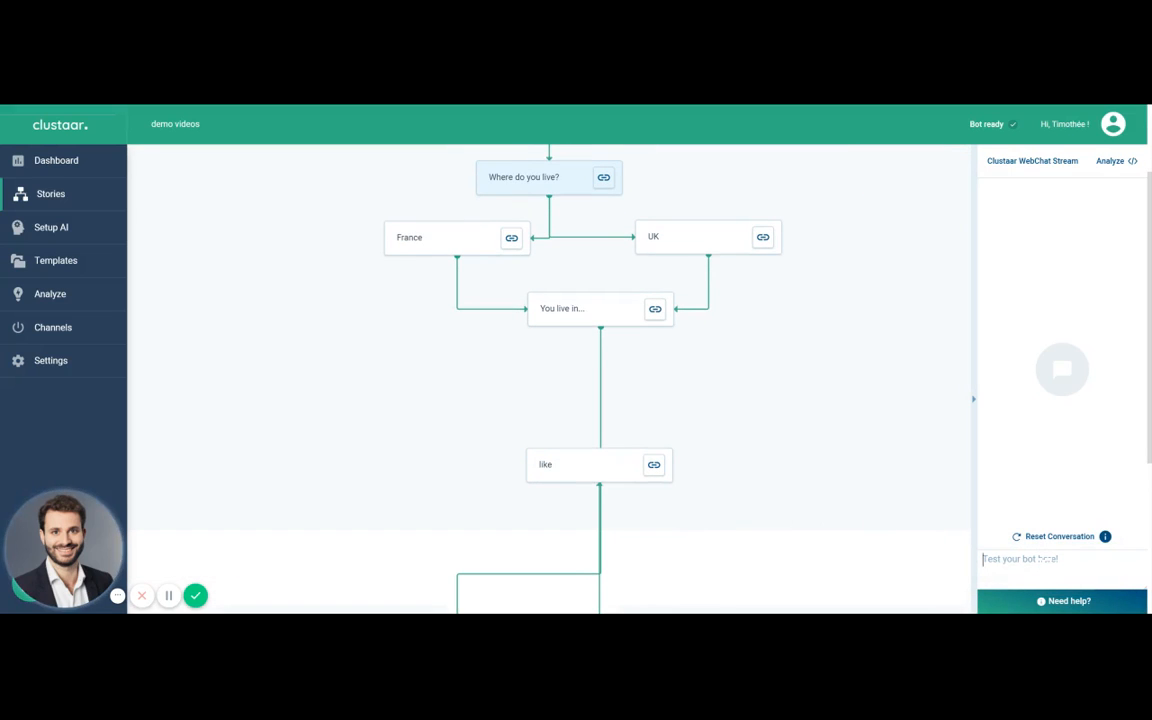
pyautogui.write('survey')
pyautogui.press('Return')
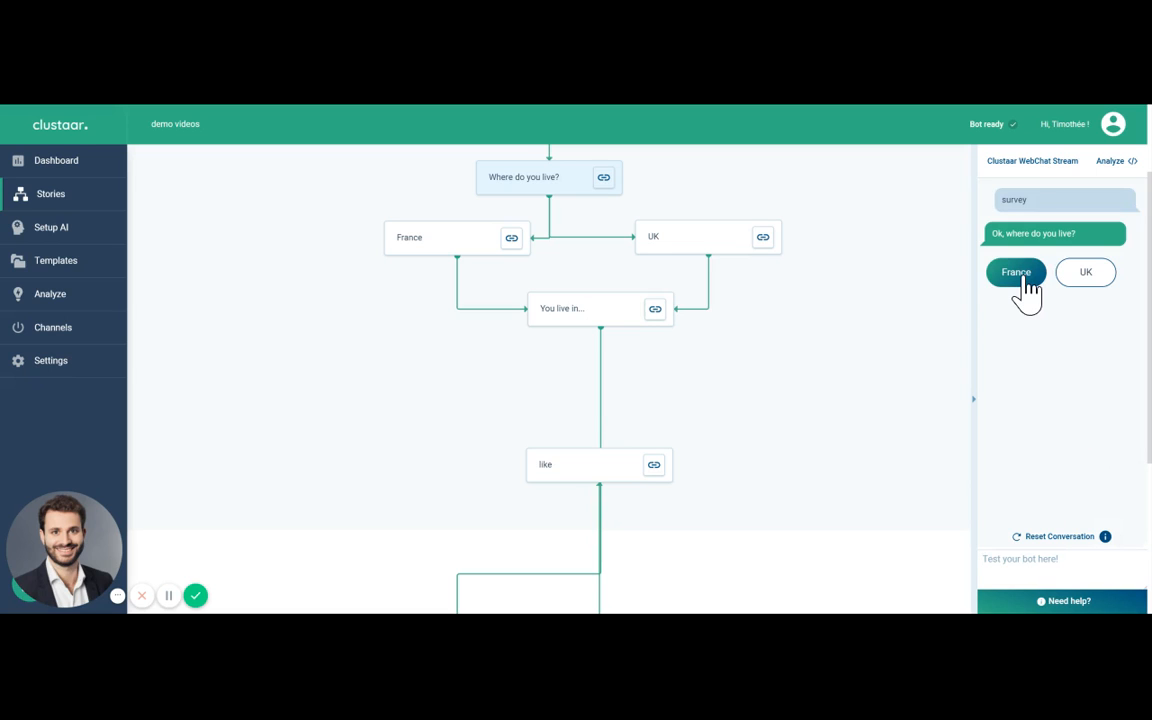
pyautogui.click(1024, 280)
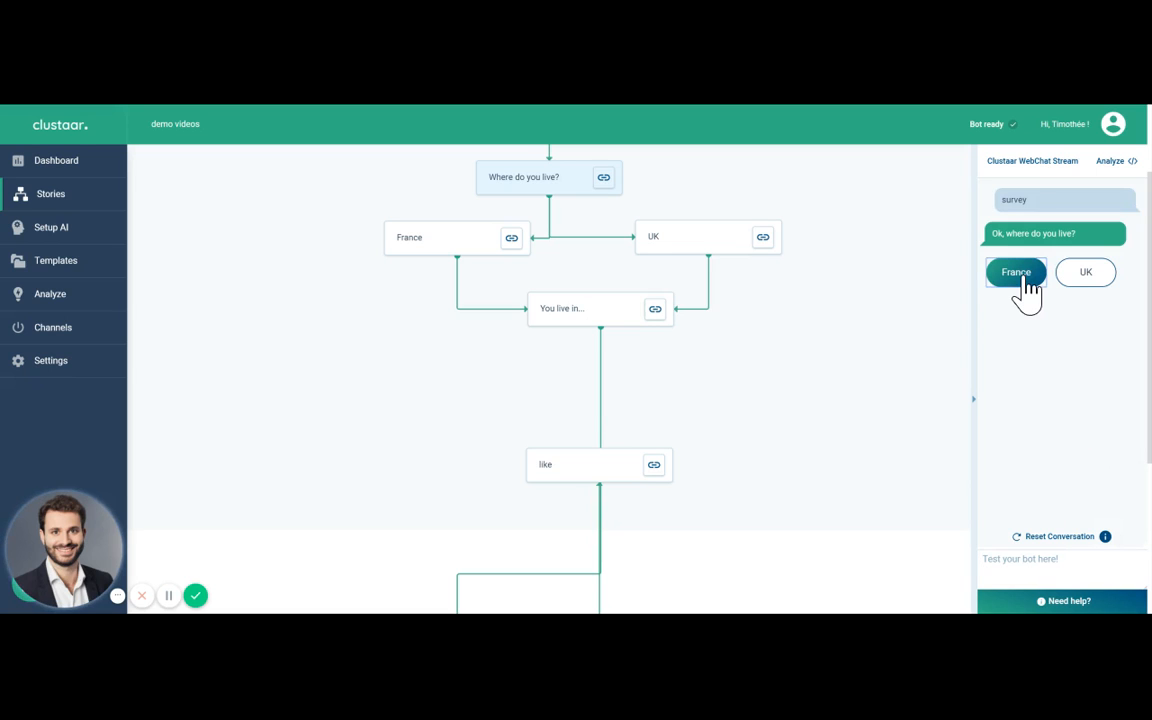
pyautogui.click(1045, 558)
pyautogui.write('the cheese')
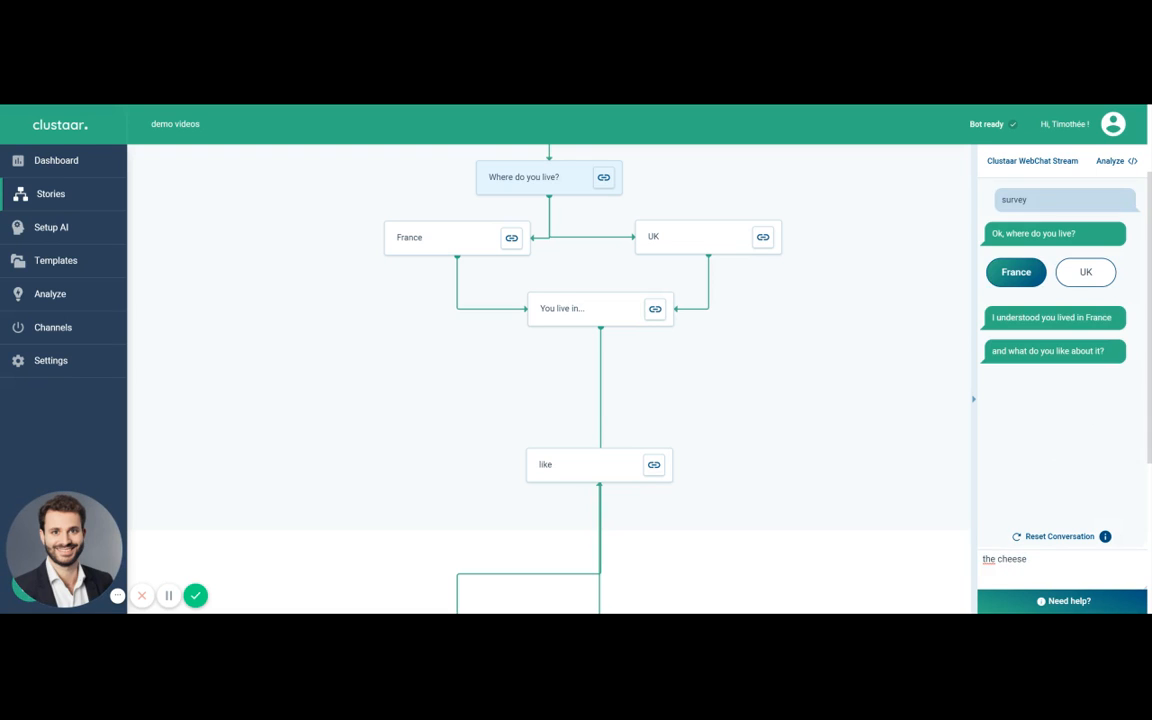
pyautogui.press('Return')
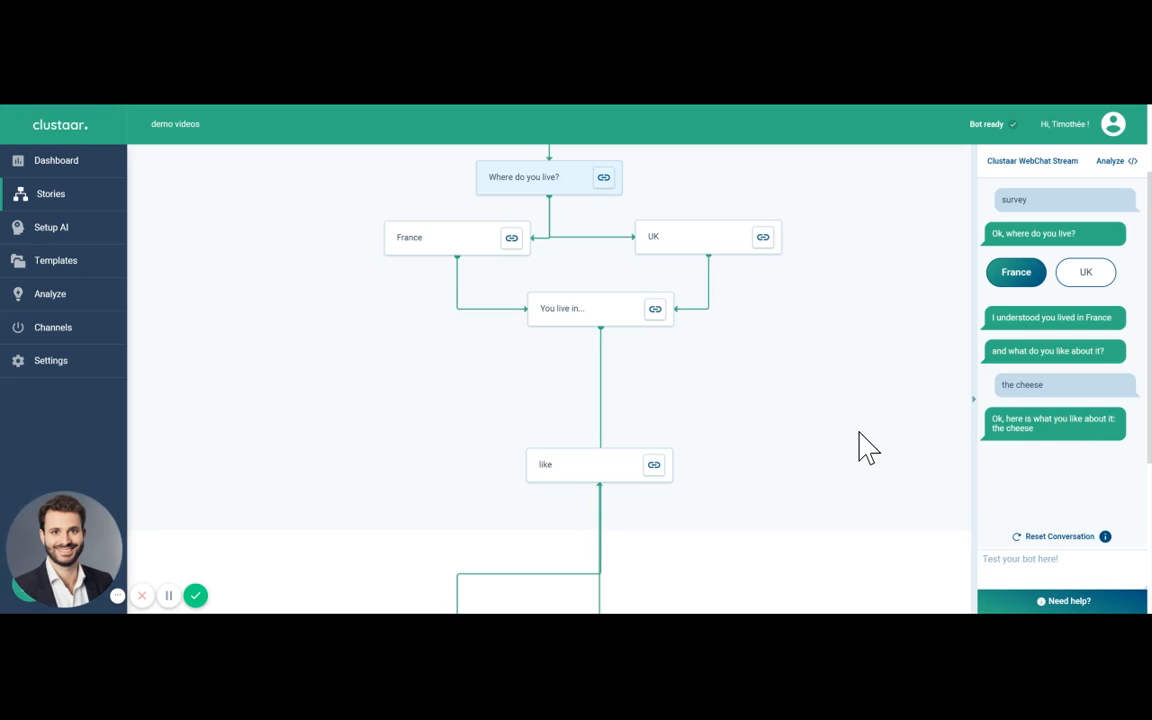
pyautogui.scroll(-3, 861, 445)
pyautogui.click(448, 585)
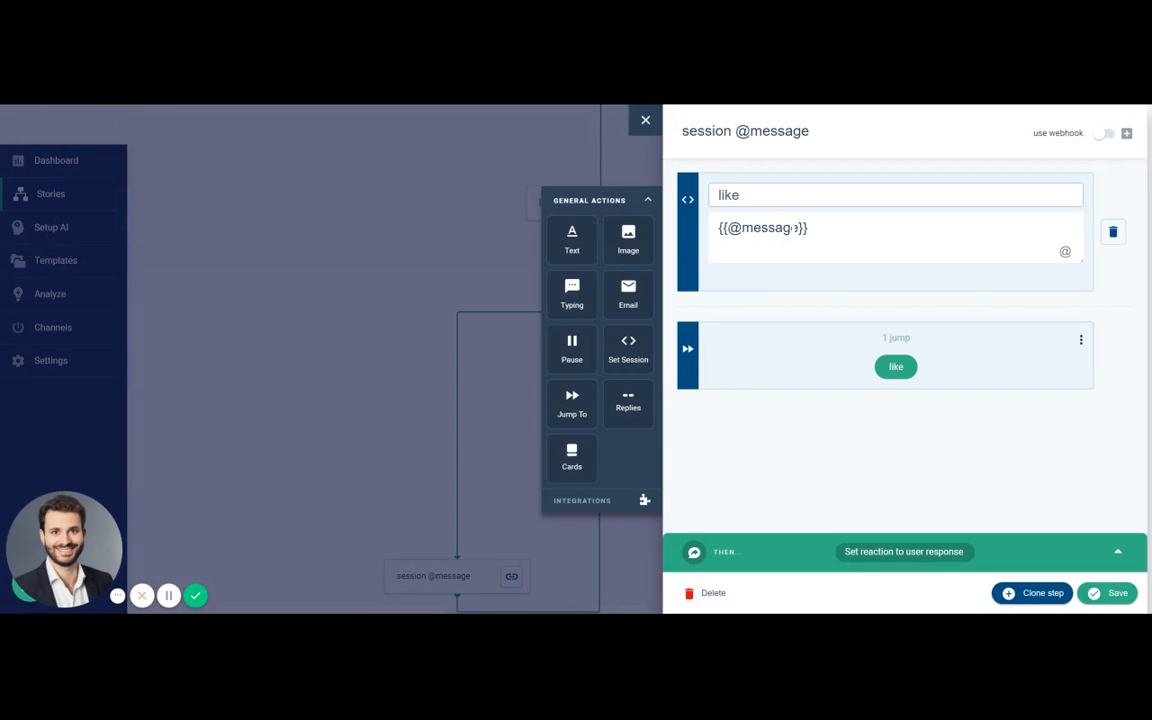
pyautogui.click(519, 342)
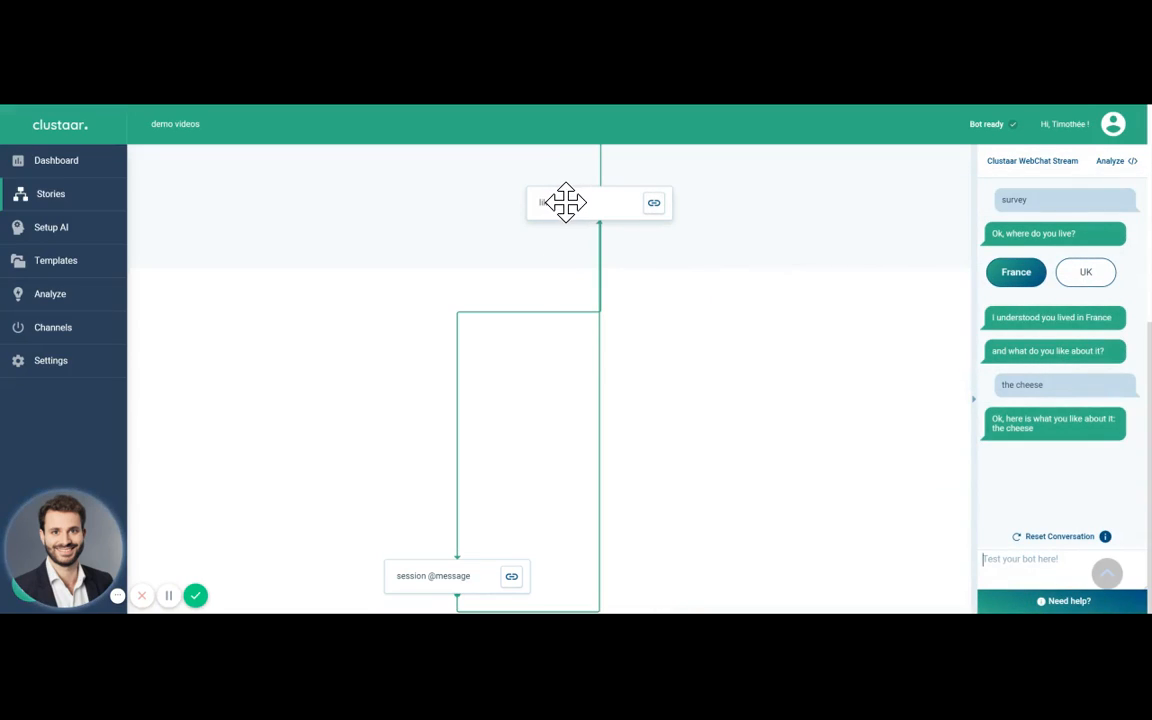
pyautogui.click(566, 202)
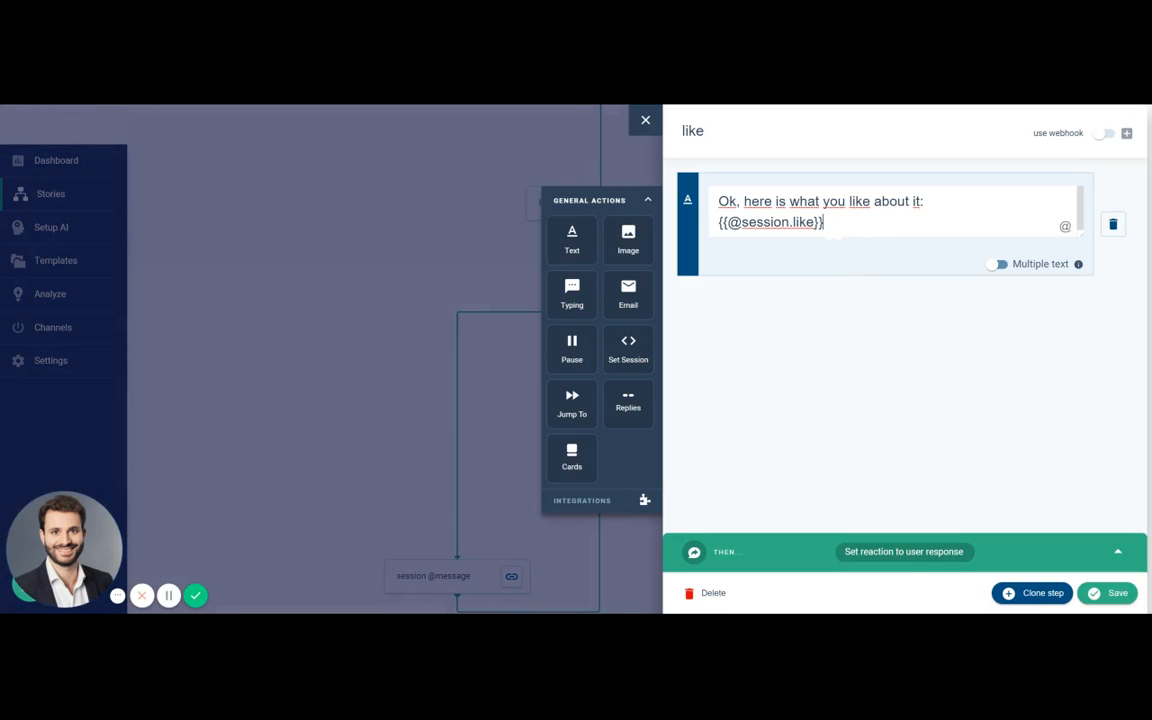
pyautogui.click(1113, 600)
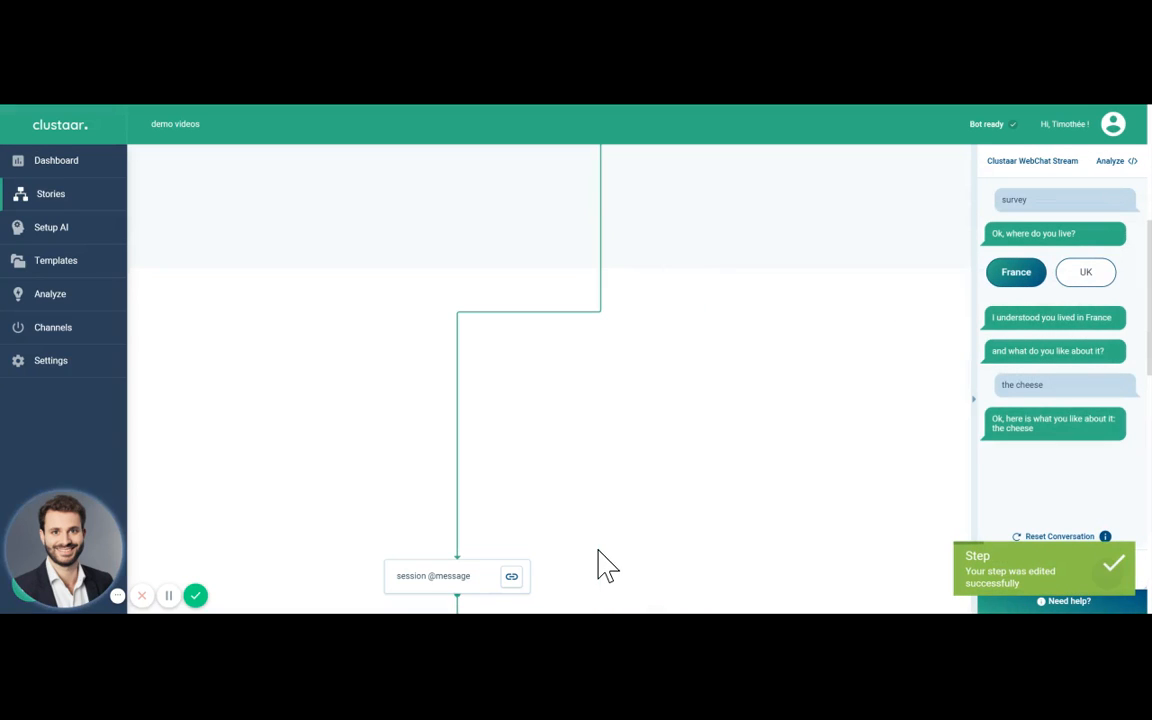